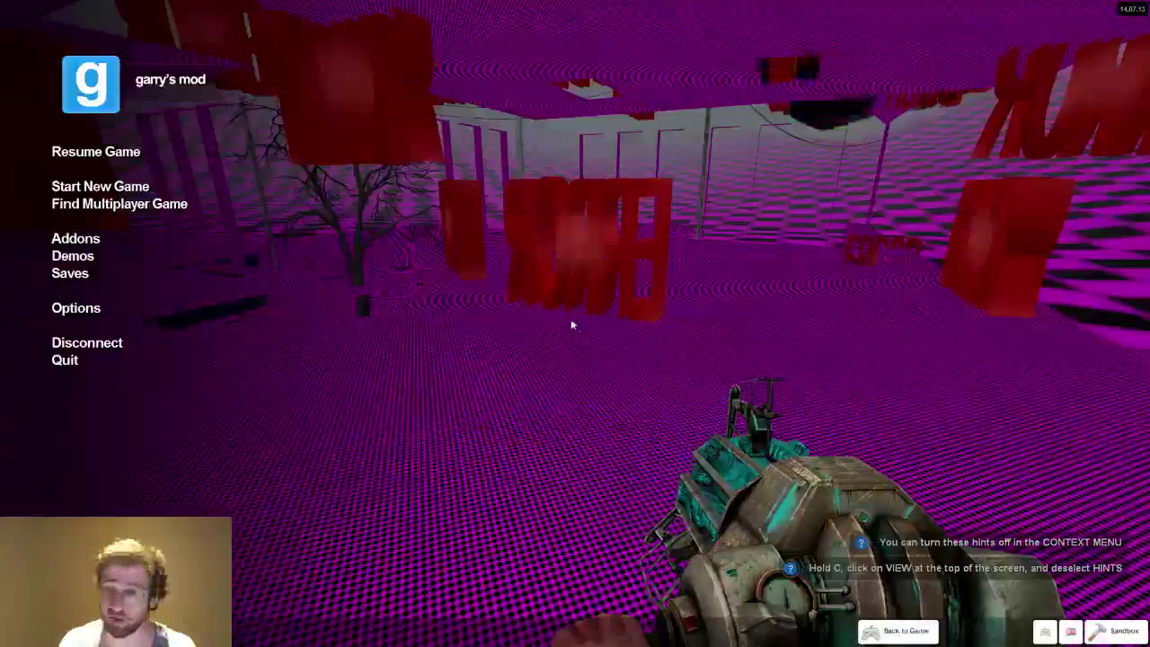
pyautogui.press('Escape')
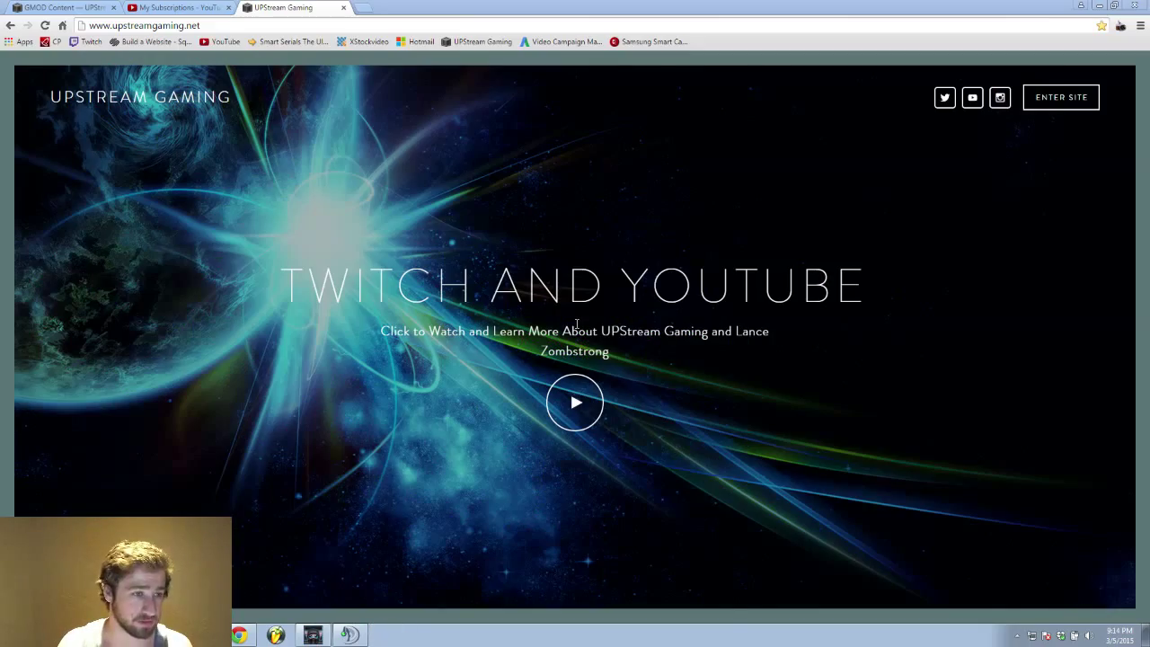
# Step: Enter the UPStream Gaming site and go to the GMOD CONTENT page to review the included packs
pyautogui.click(1038, 99)
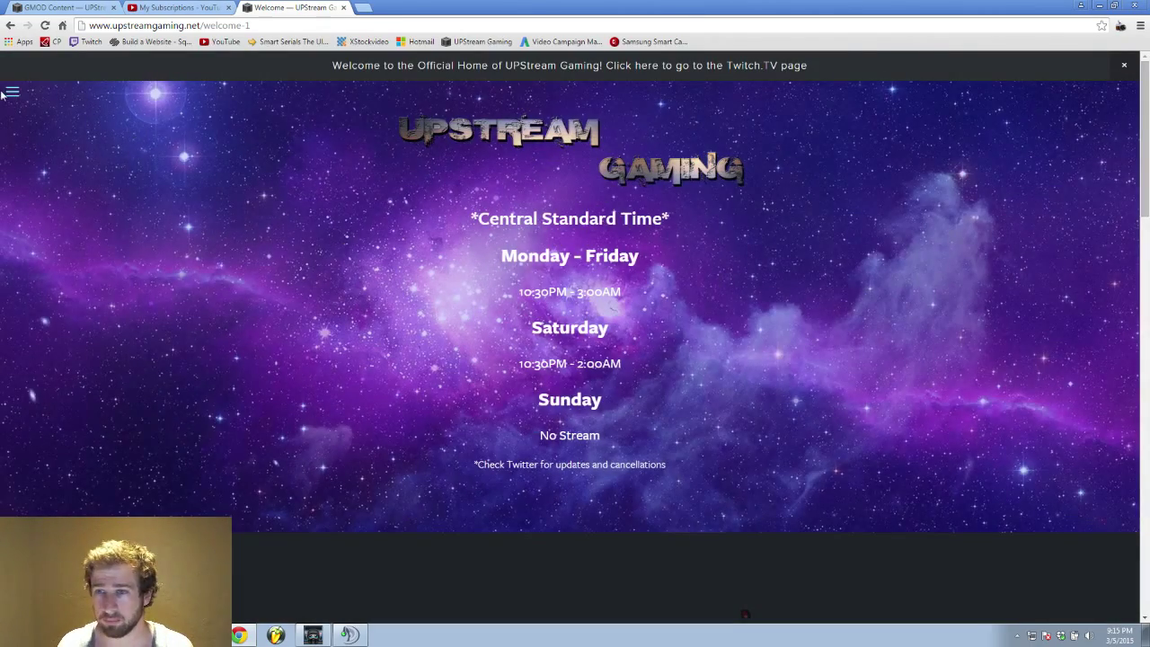
pyautogui.click(12, 94)
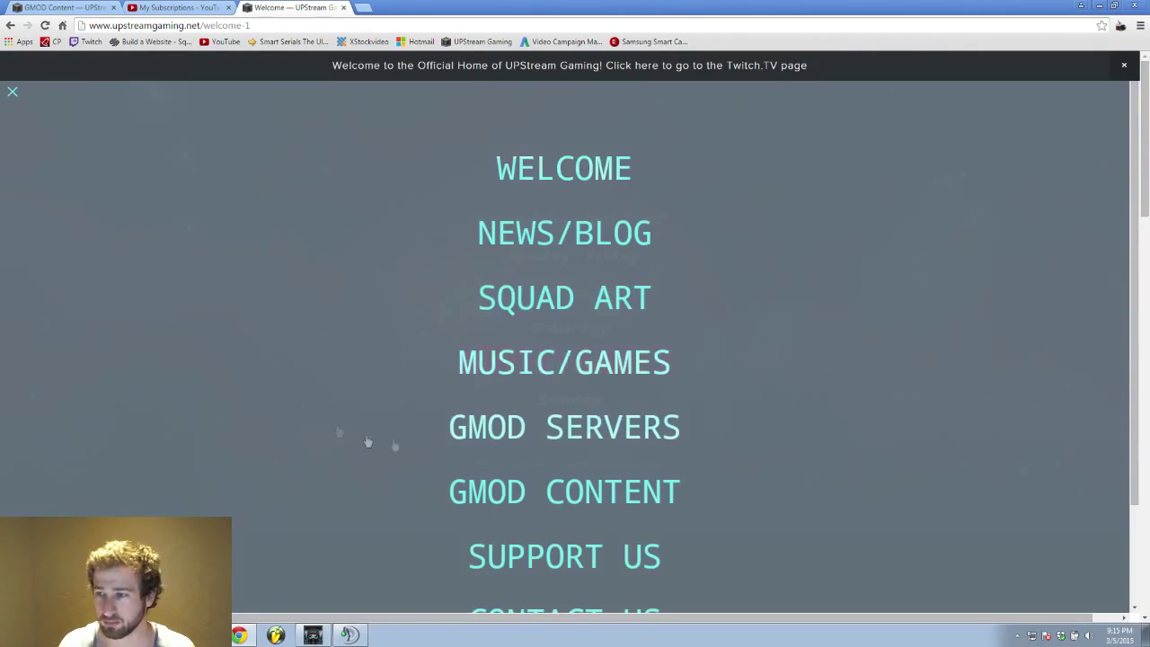
pyautogui.click(587, 503)
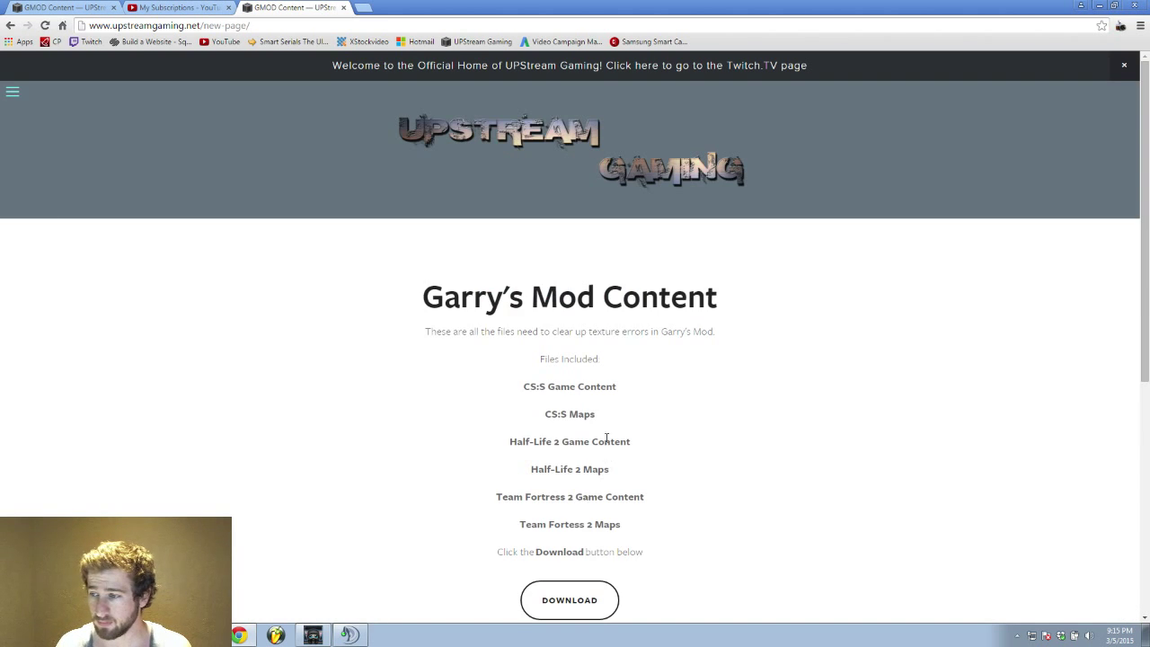
pyautogui.scroll(-1, 607, 444)
pyautogui.moveTo(524, 276); pyautogui.dragTo(616, 438)
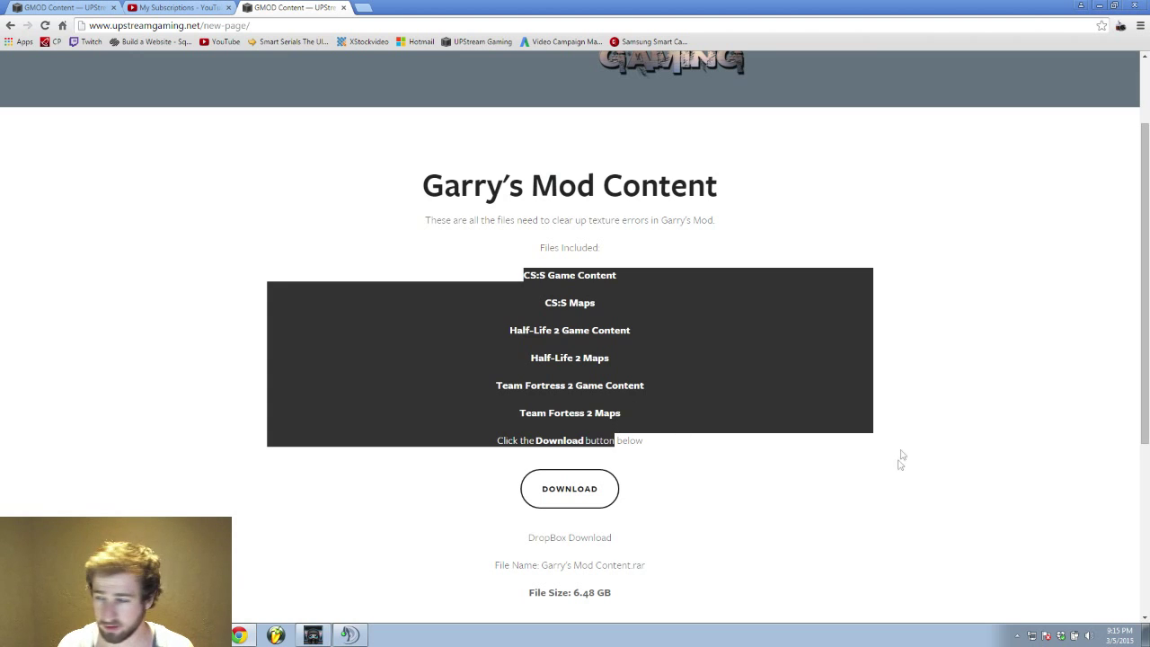
pyautogui.click(658, 342)
# Step: View the 6.48 GB Dropbox download page, close that tab, and return to the Dropbox folder
pyautogui.scroll(-1, 647, 359)
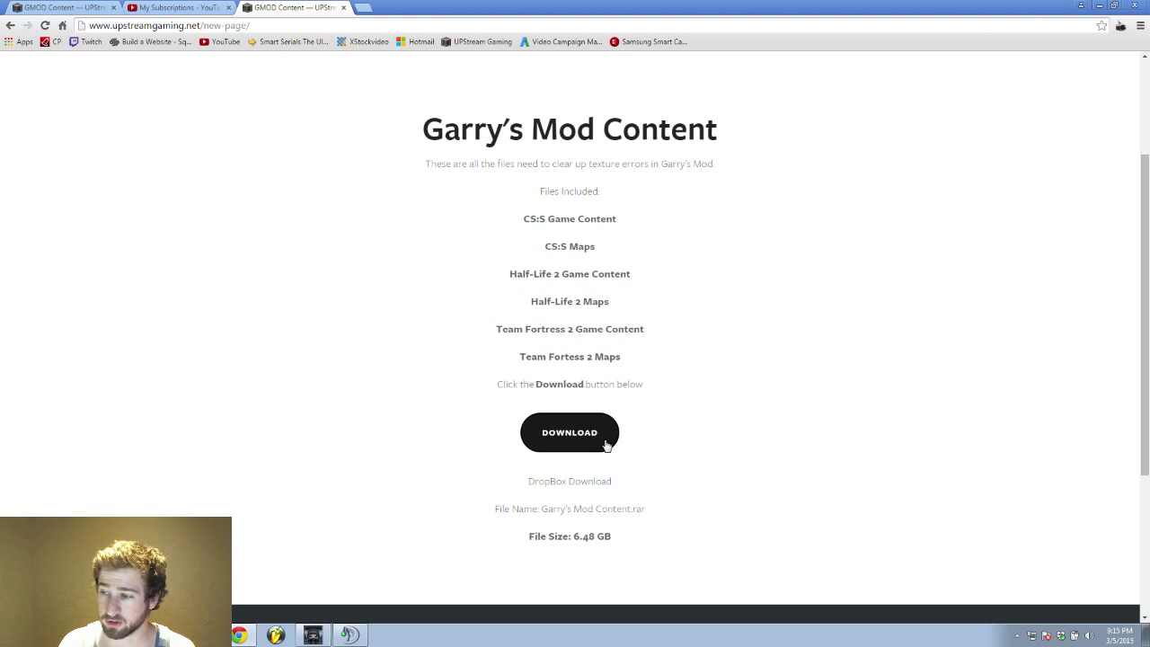
pyautogui.click(606, 443)
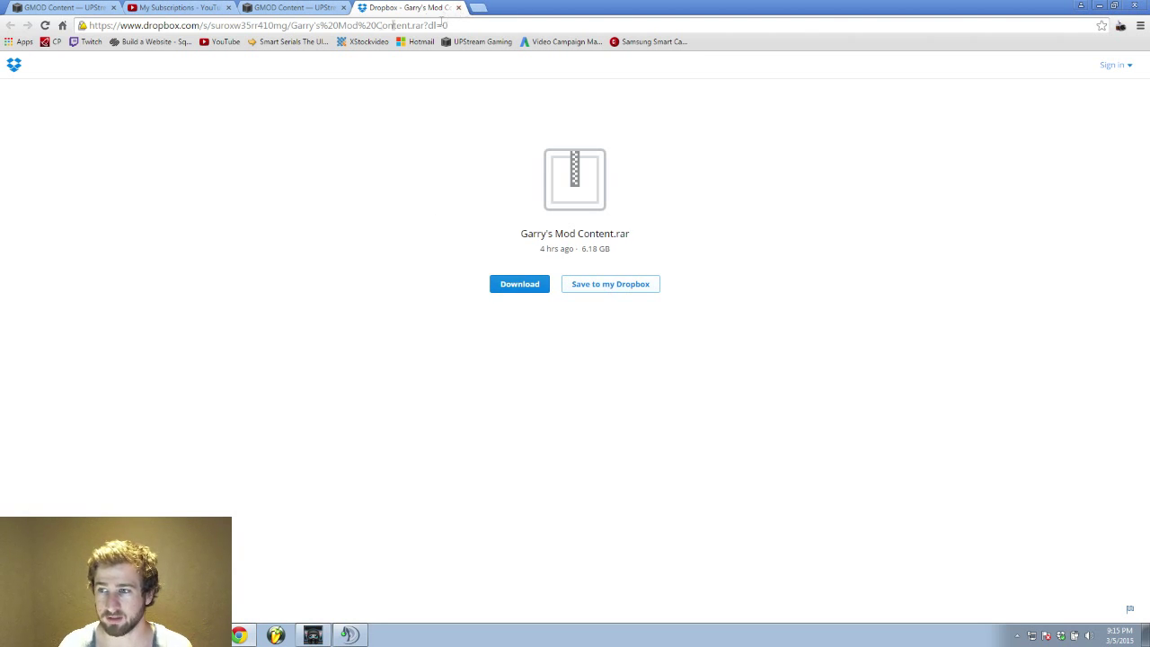
pyautogui.hotkey('ctrl', 'w')
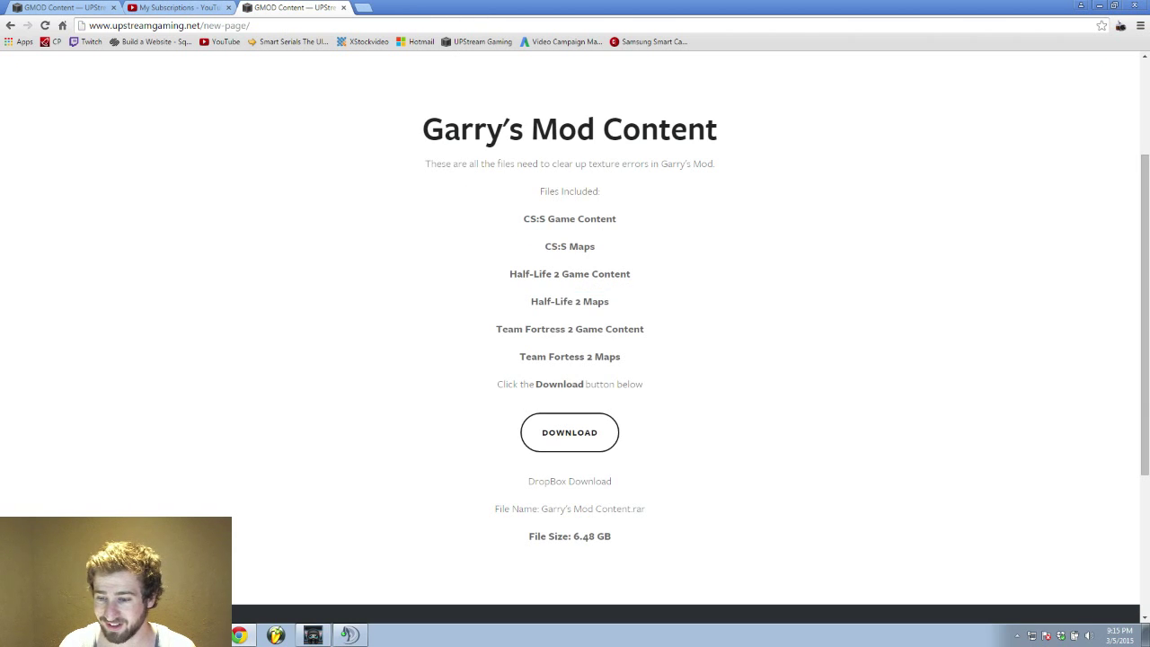
pyautogui.hotkey('alt', 'Tab')
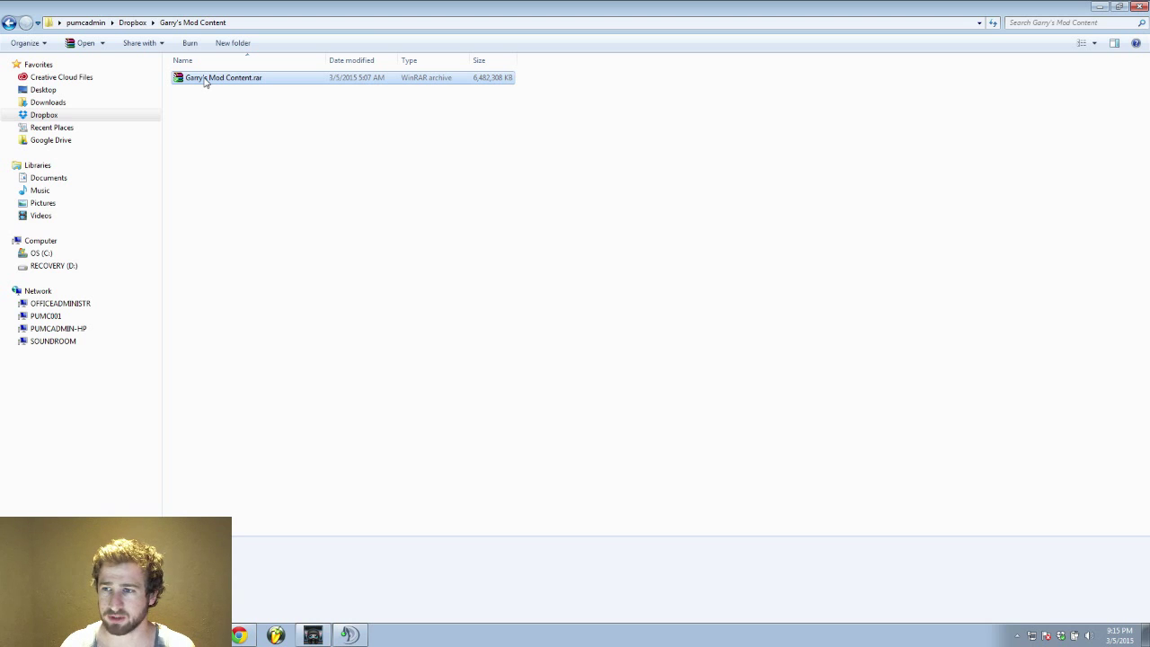
# Step: Open Garry's Mod Content.rar in WinRAR and snap the windows side by side
pyautogui.doubleClick(205, 78)
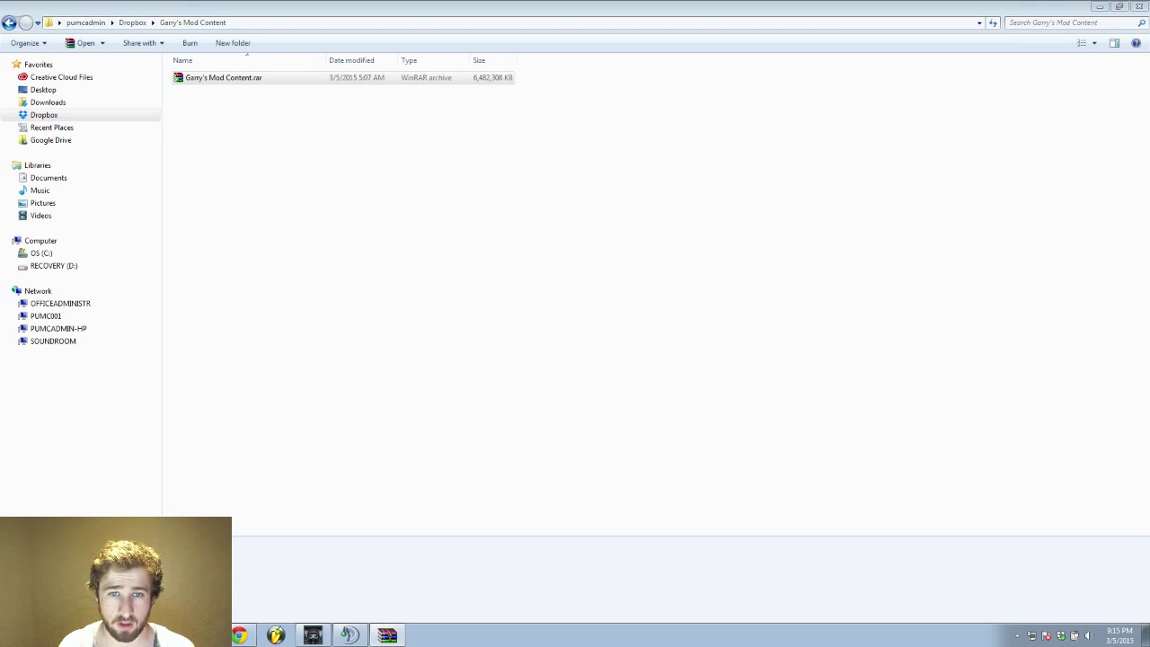
pyautogui.moveTo(395, 120); pyautogui.dragTo(547, 103)
pyautogui.press('super+Right')
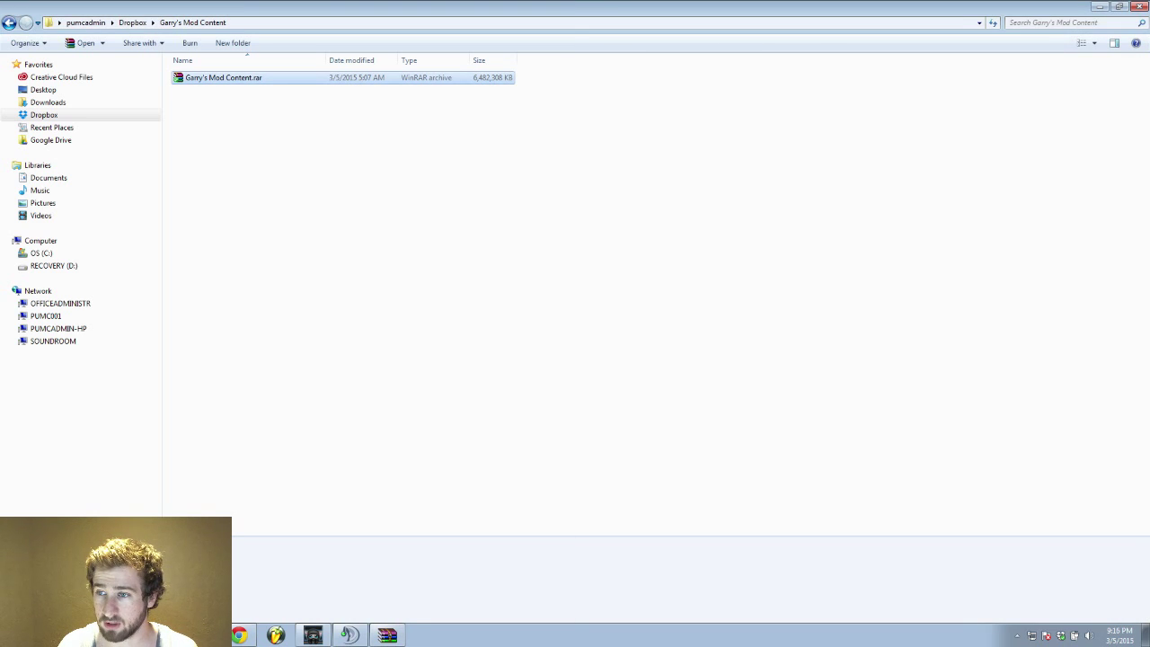
pyautogui.press('super+Right')
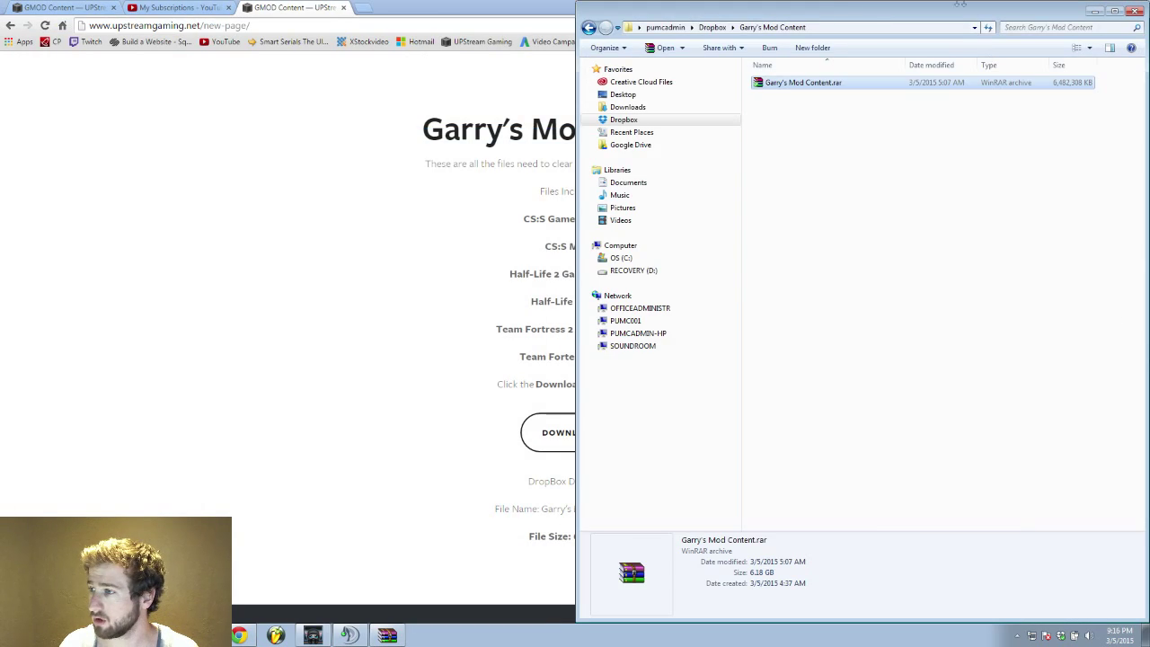
# Step: Replace the archive's Explorer window with a new one docked left, showing the OS (C:) drive
pyautogui.press('super+Left')
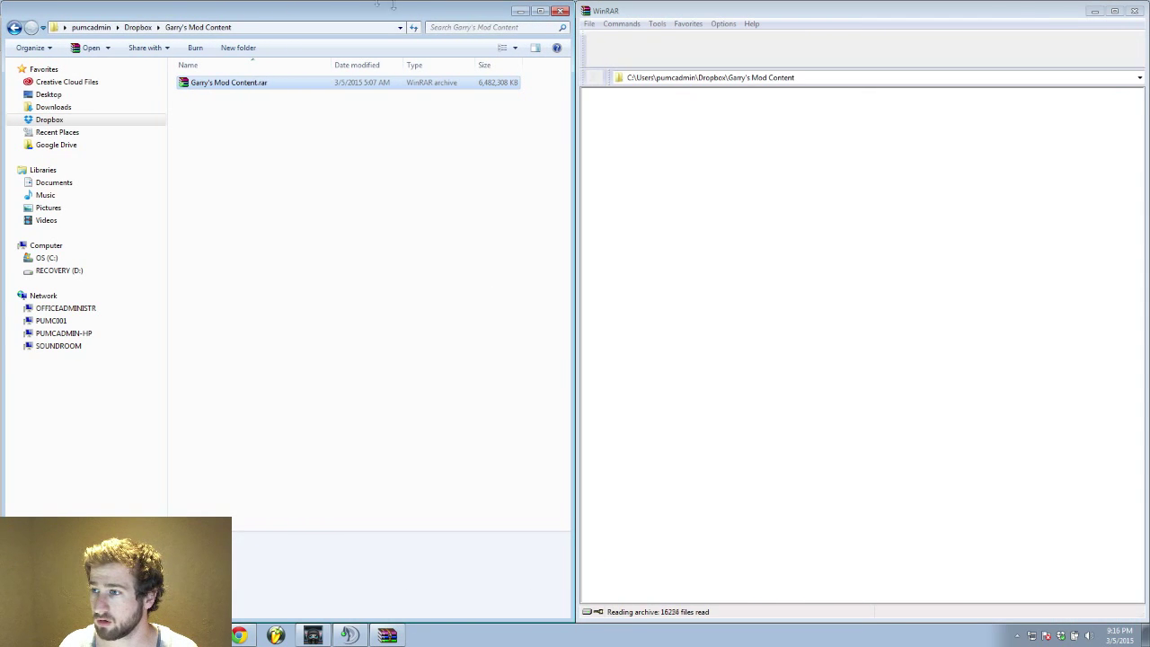
pyautogui.click(560, 10)
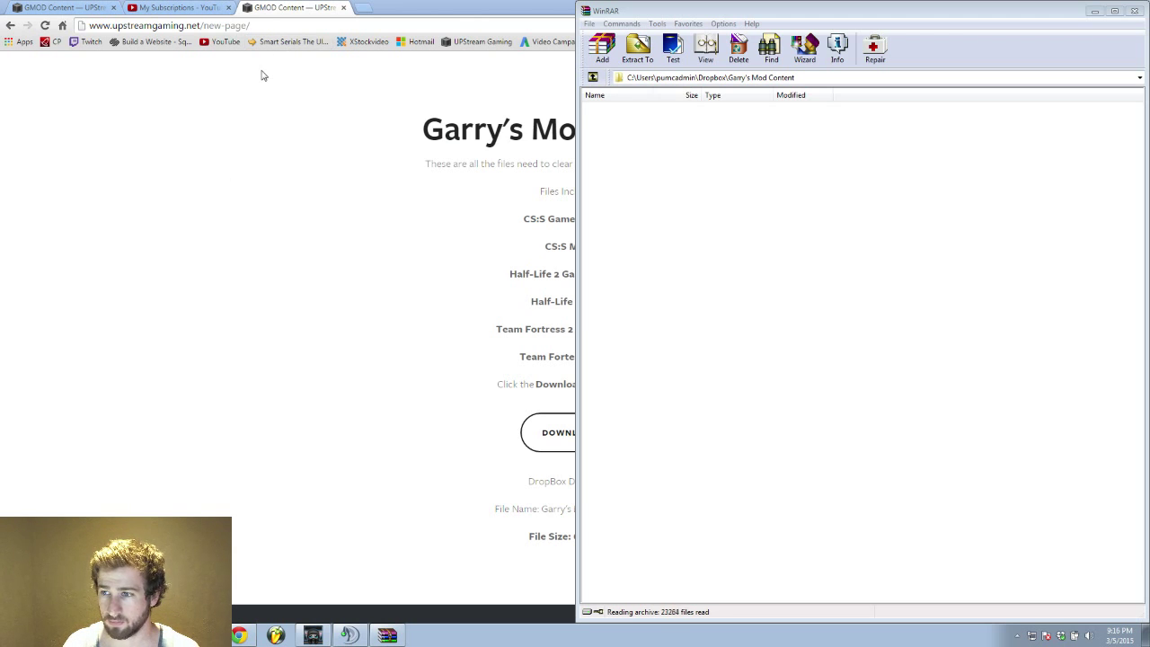
pyautogui.press('super+e')
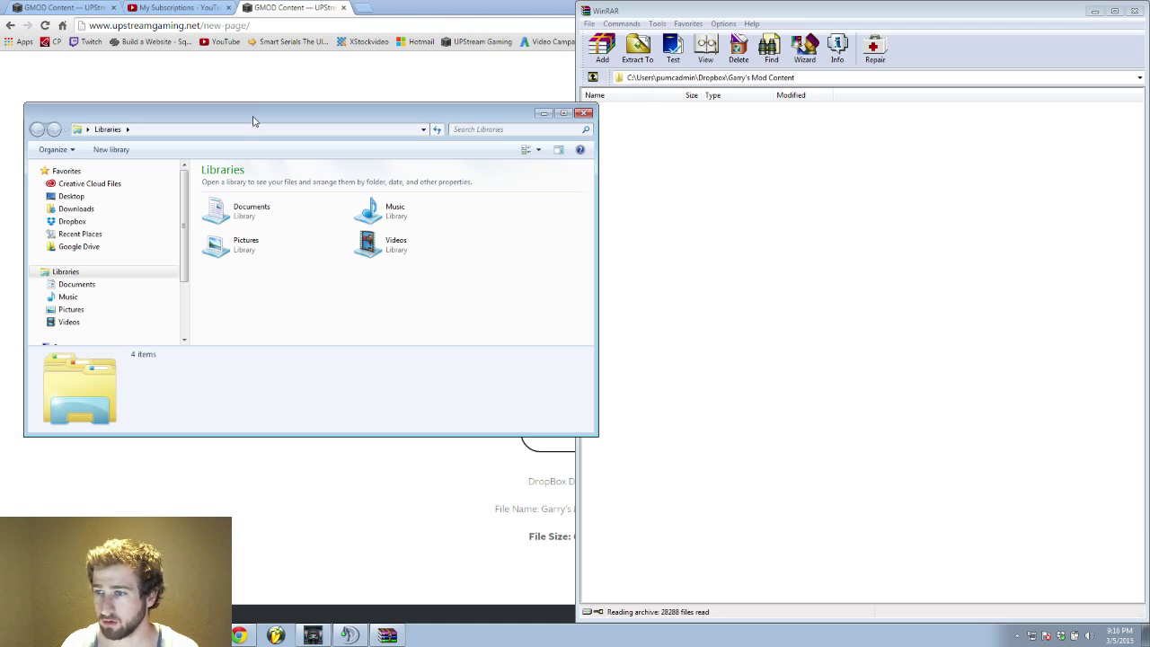
pyautogui.moveTo(254, 118); pyautogui.dragTo(1146, 333)
pyautogui.moveTo(728, 18); pyautogui.dragTo(2, 11)
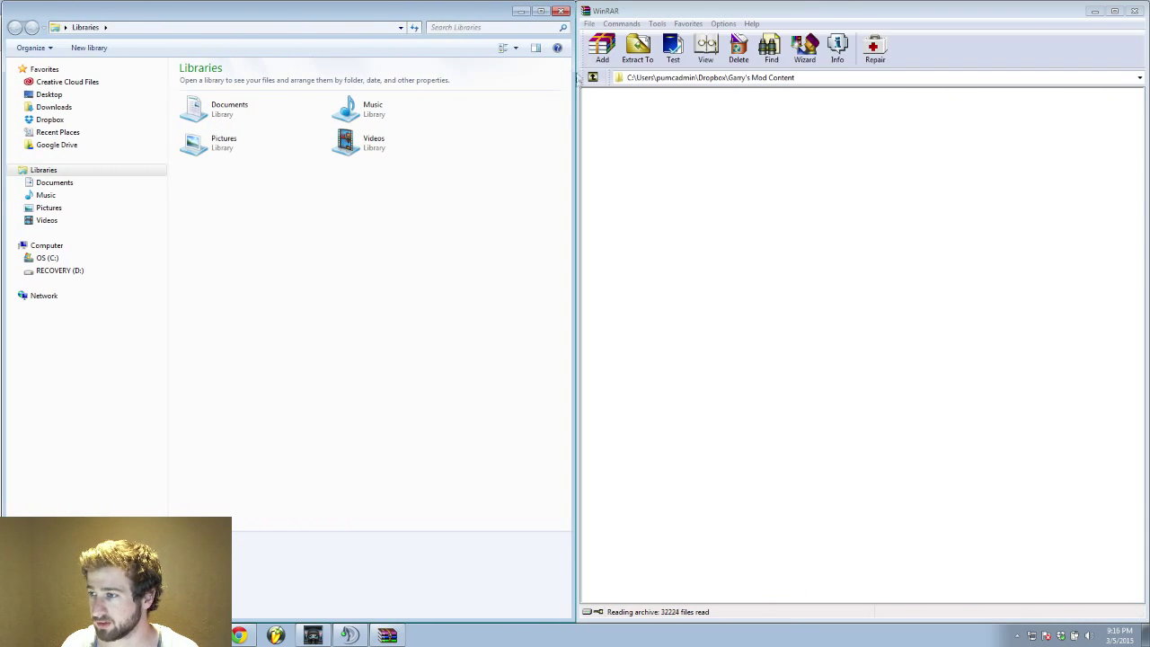
pyautogui.click(51, 259)
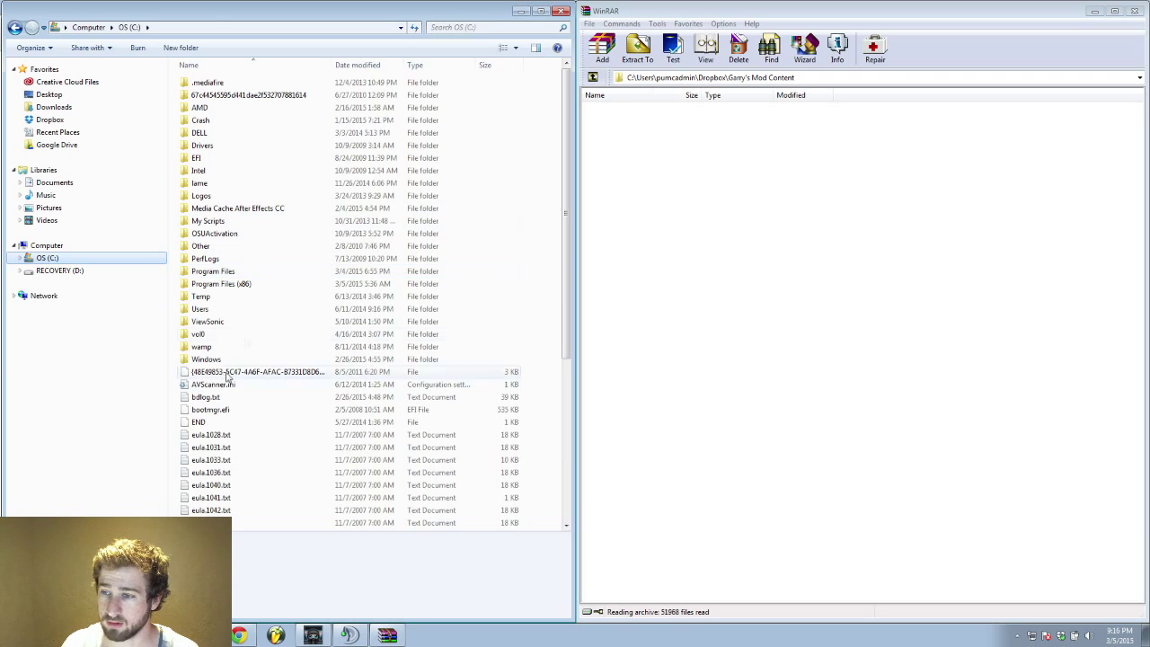
# Step: Go into Program Files (x86) > Steam and dismiss WinRAR's purchase reminder
pyautogui.doubleClick(222, 286)
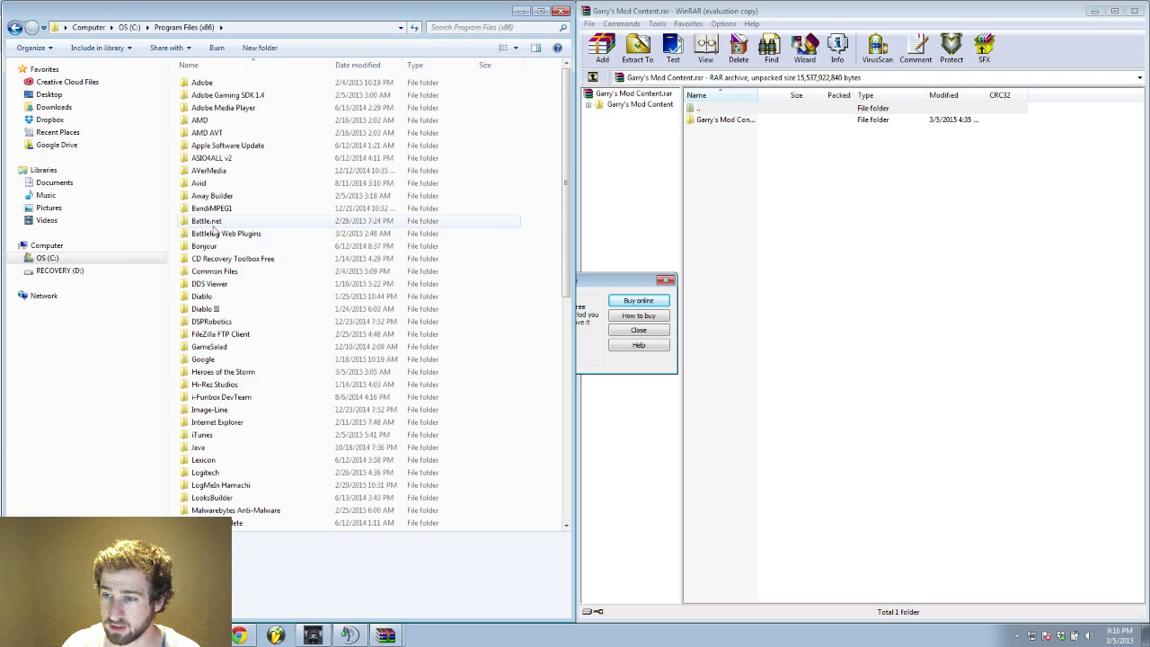
pyautogui.scroll(-2, 260, 447)
pyautogui.scroll(-7, 256, 439)
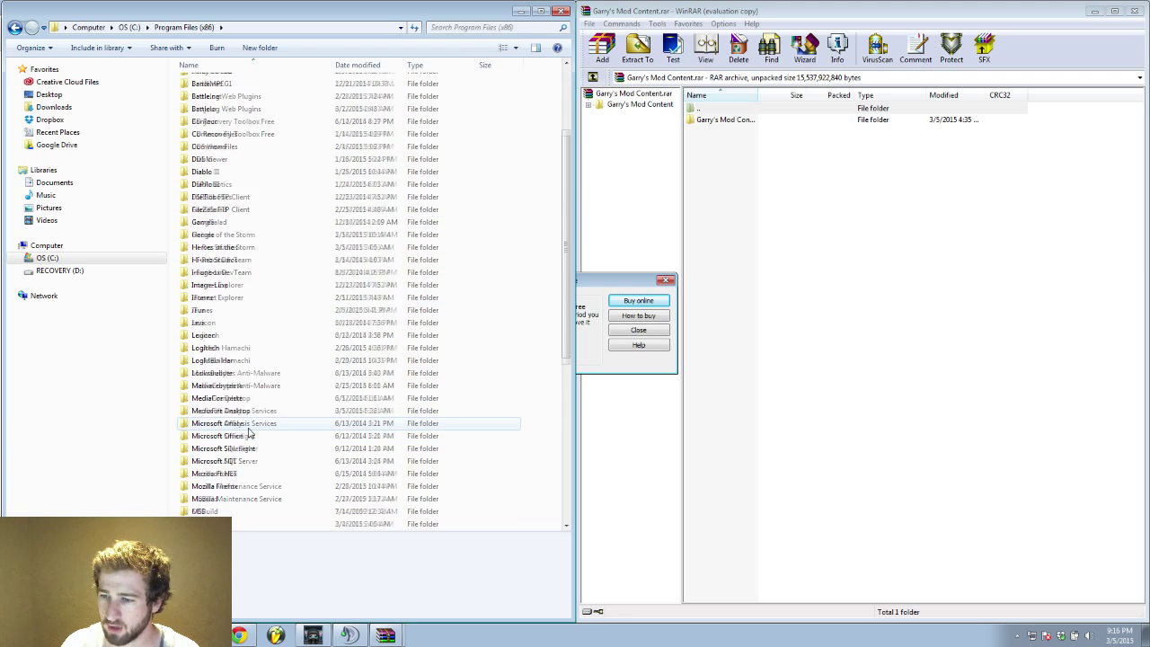
pyautogui.scroll(-1, 231, 464)
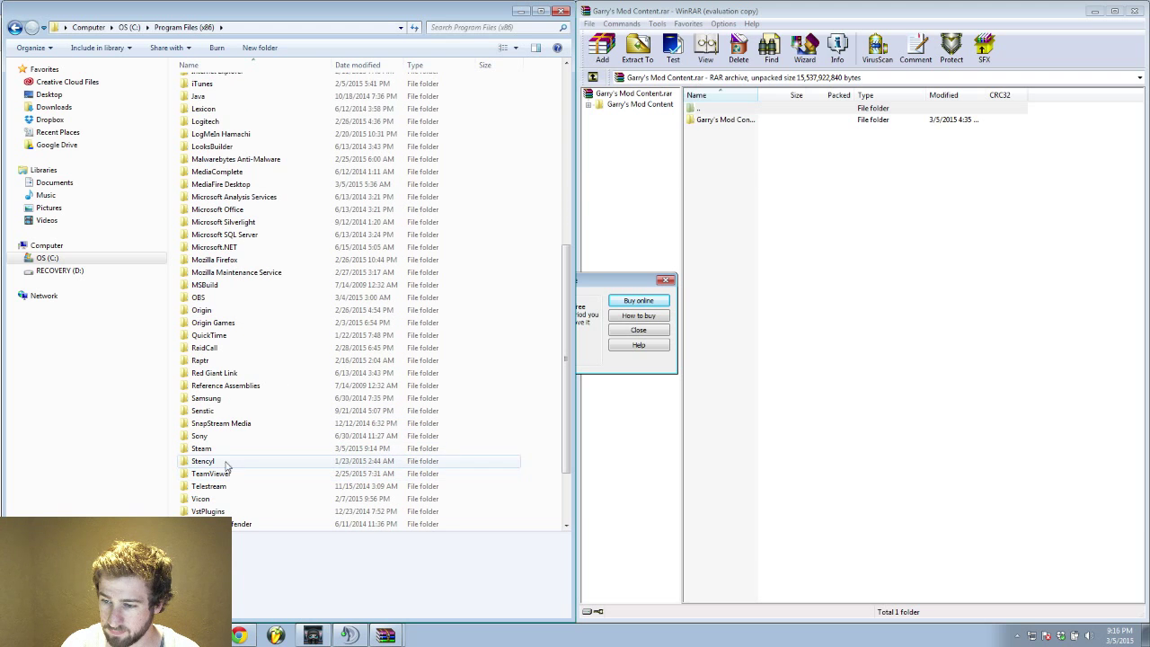
pyautogui.doubleClick(224, 458)
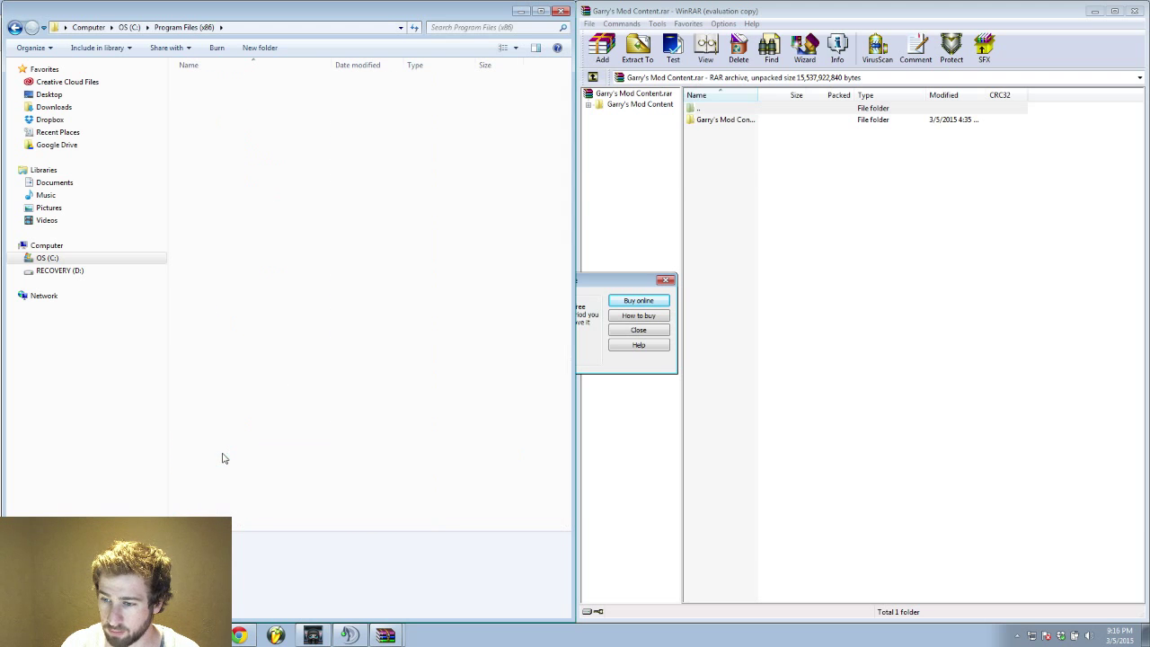
pyautogui.click(656, 338)
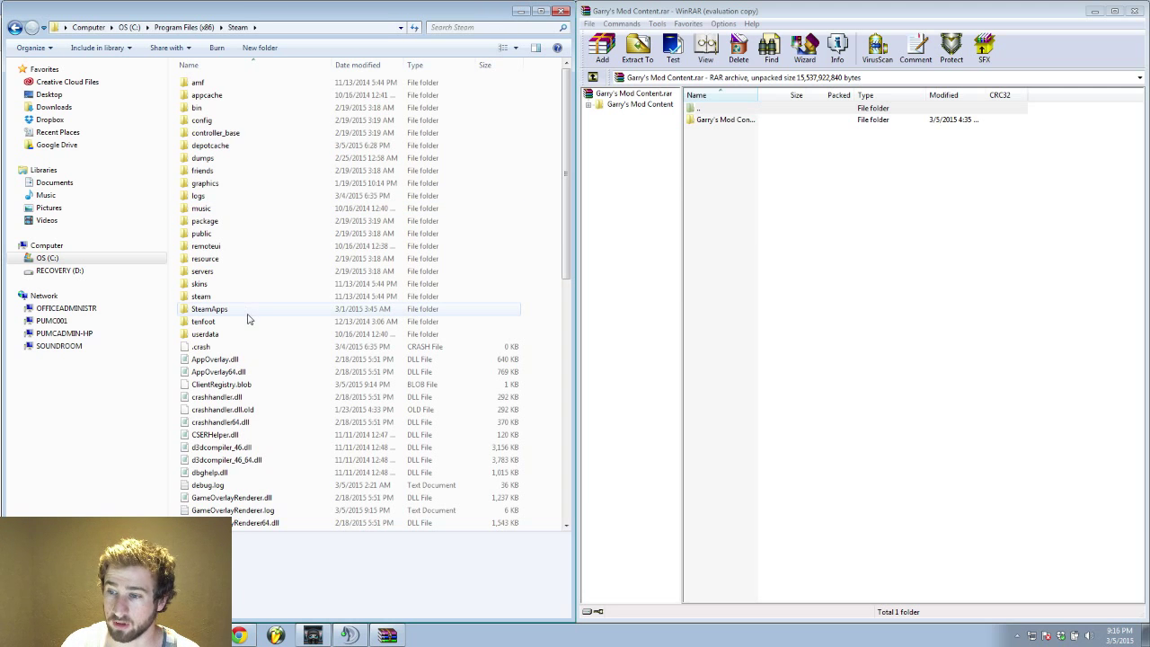
# Step: Navigate SteamApps > common > GarrysMod > garrysmod and select the addons folder
pyautogui.doubleClick(241, 312)
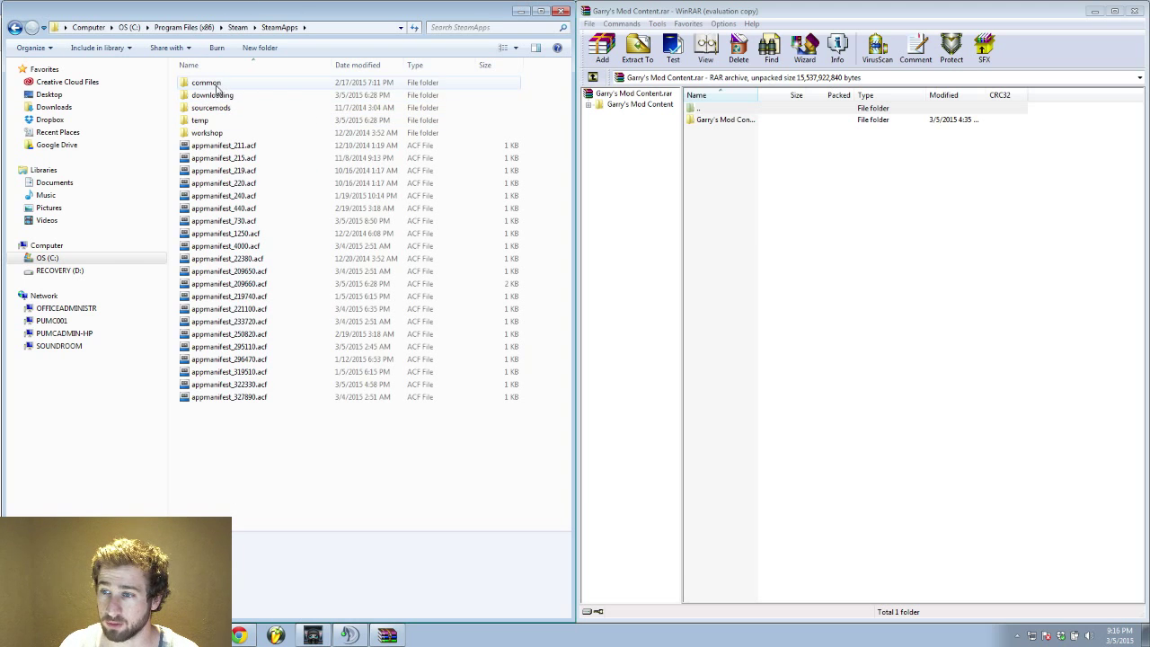
pyautogui.doubleClick(216, 84)
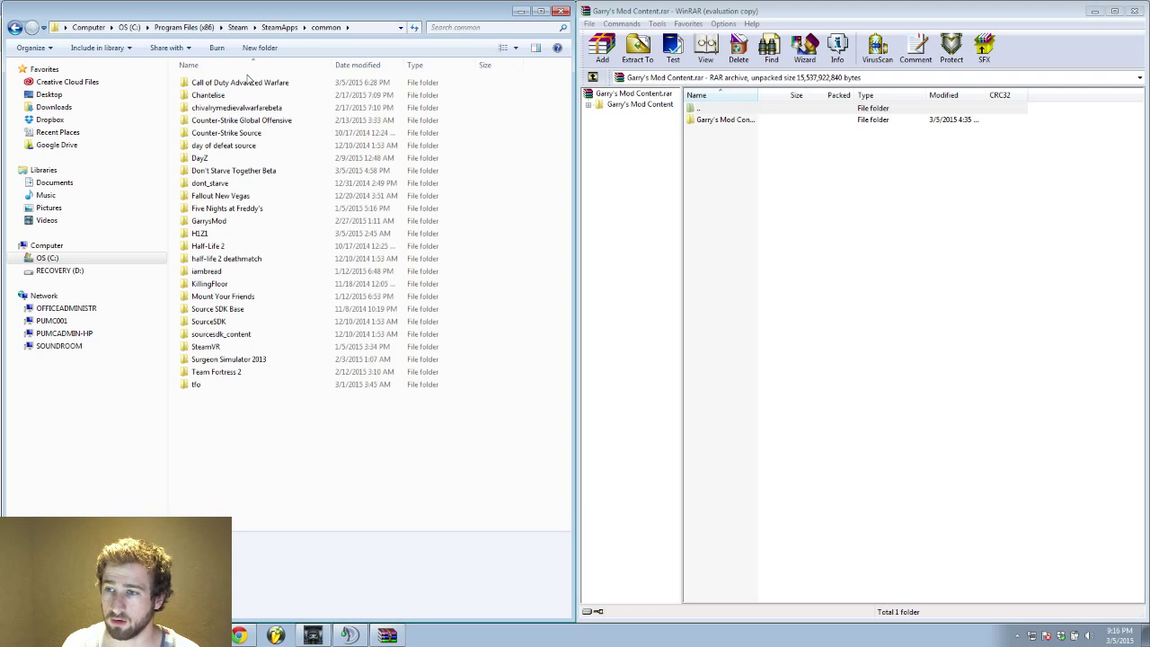
pyautogui.doubleClick(218, 222)
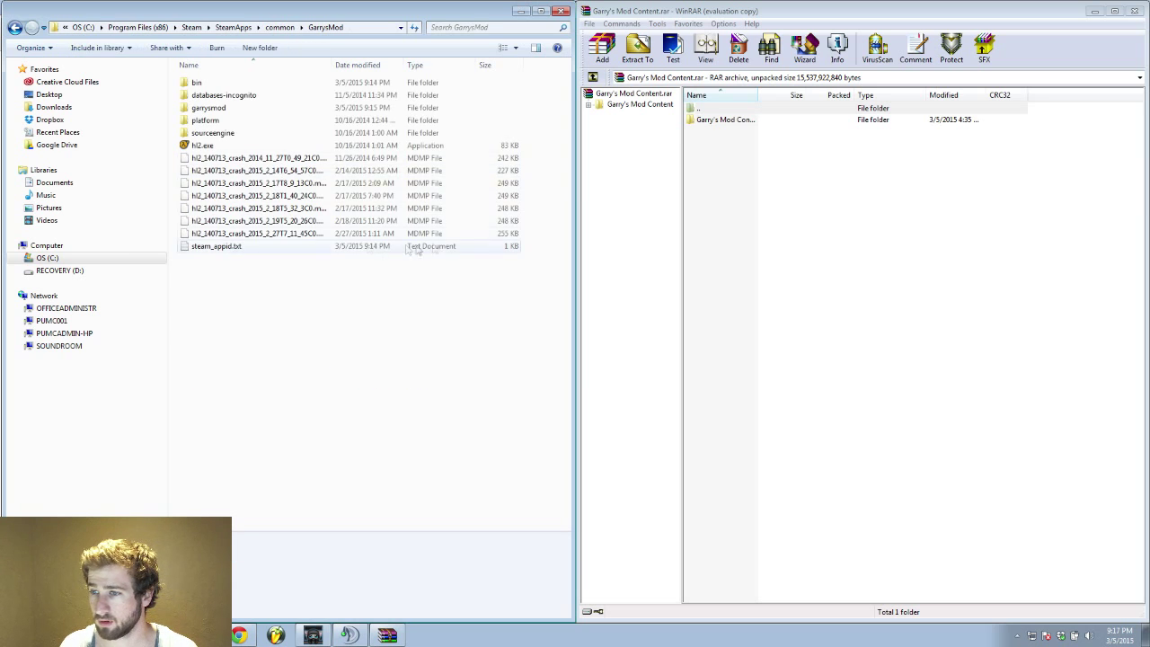
pyautogui.doubleClick(212, 108)
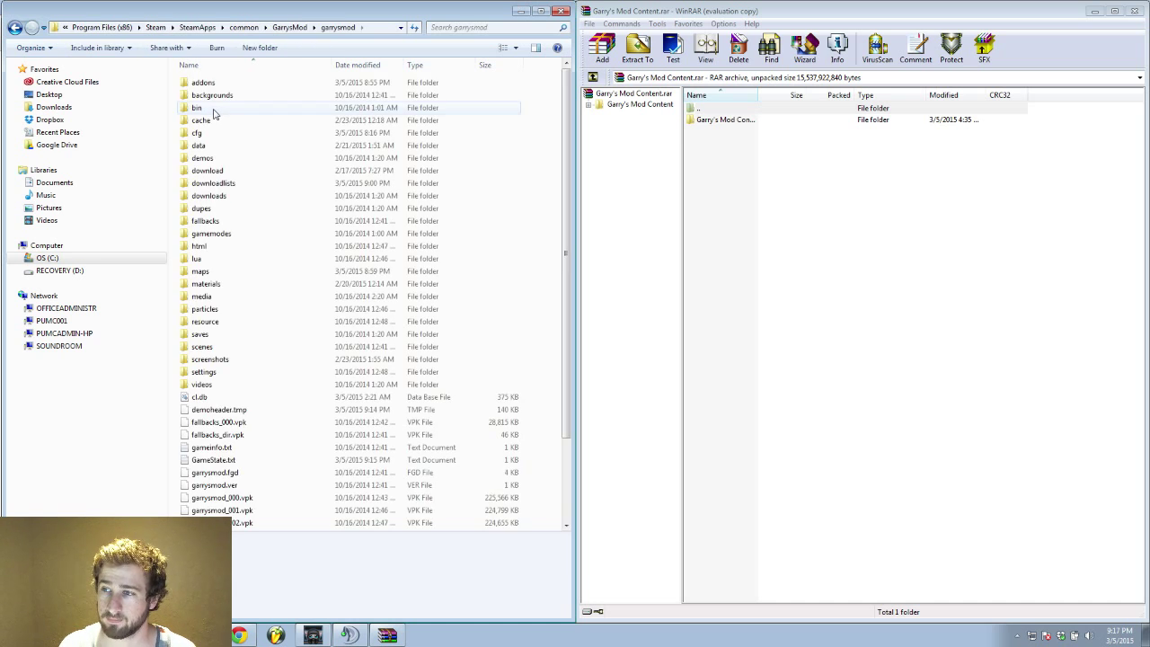
pyautogui.click(212, 84)
# Step: Open addons, then in WinRAR select CSS Game Content, Half-Life 2 Game and Team Fortress 2
pyautogui.doubleClick(212, 85)
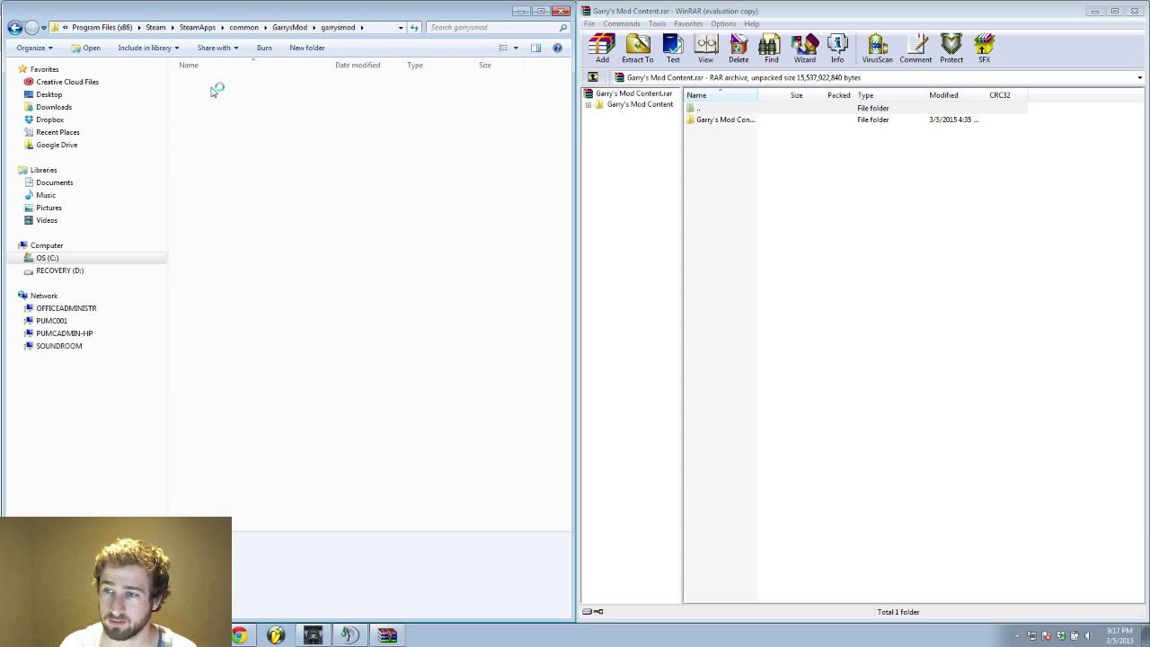
pyautogui.doubleClick(707, 121)
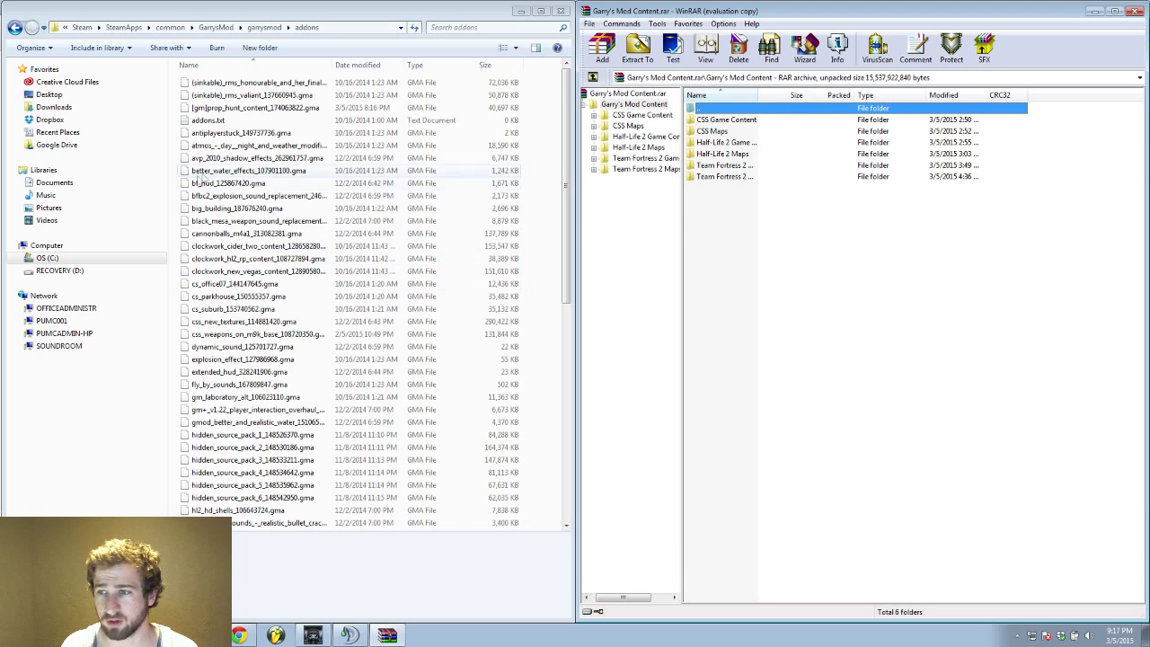
pyautogui.click(722, 122)
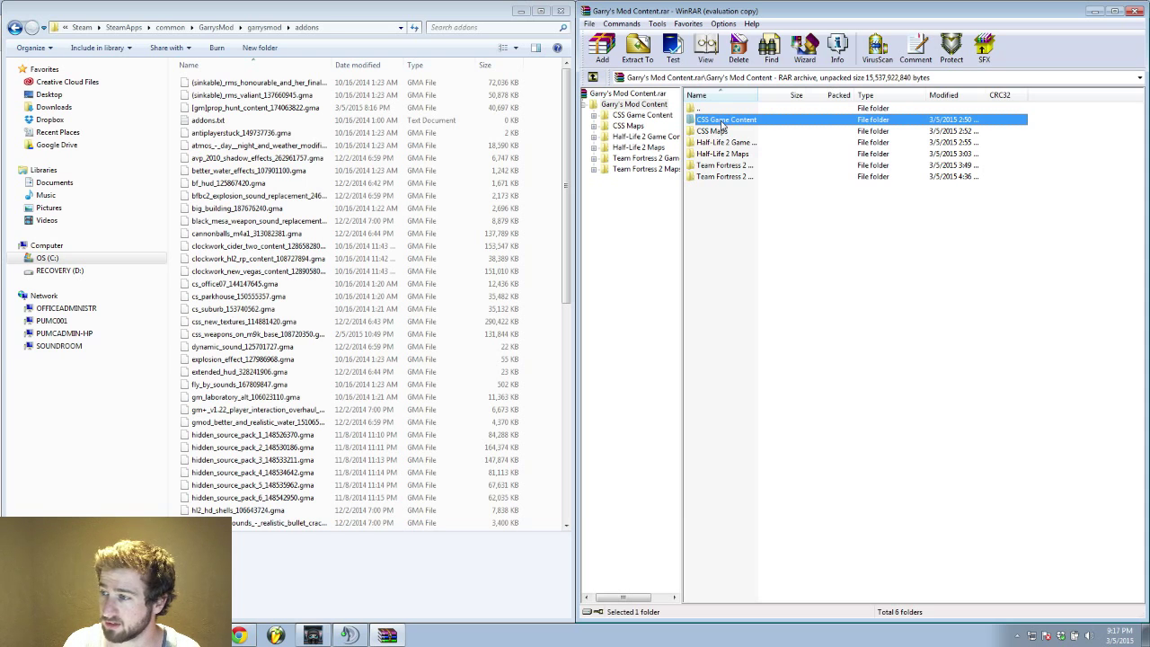
pyautogui.keyDown('ctrl'); pyautogui.click(718, 143); pyautogui.keyUp('ctrl')
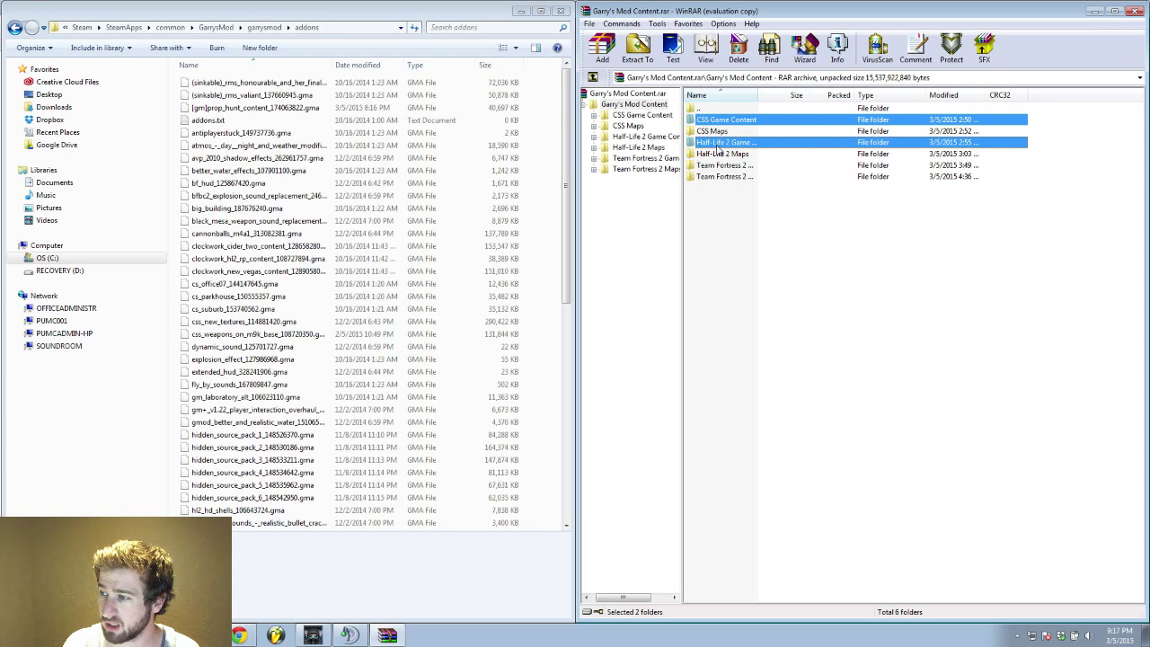
pyautogui.keyDown('ctrl'); pyautogui.click(719, 166); pyautogui.keyUp('ctrl')
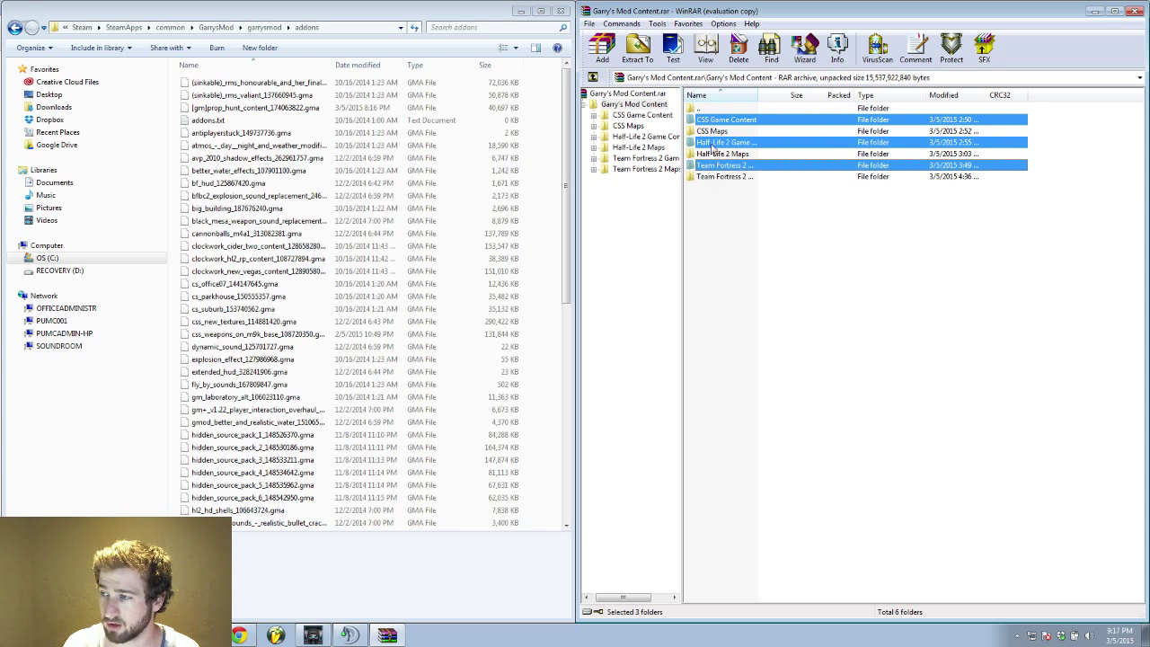
# Step: Drag the three selected archive folders into the addons folder to extract them
pyautogui.moveTo(712, 145); pyautogui.dragTo(469, 168)
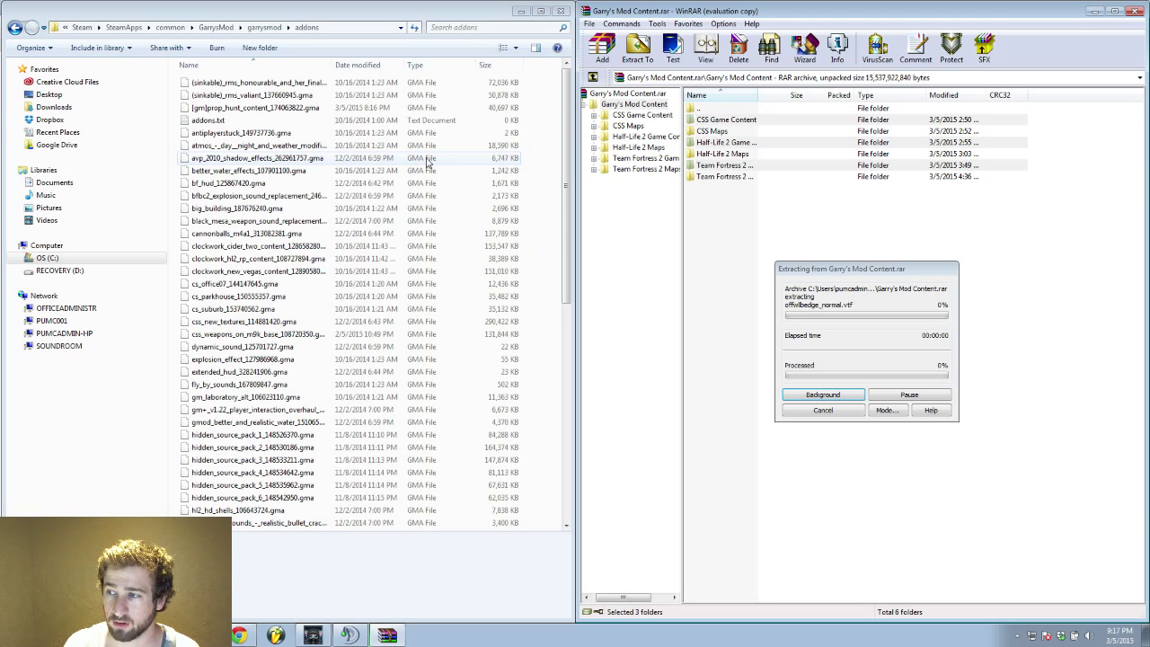